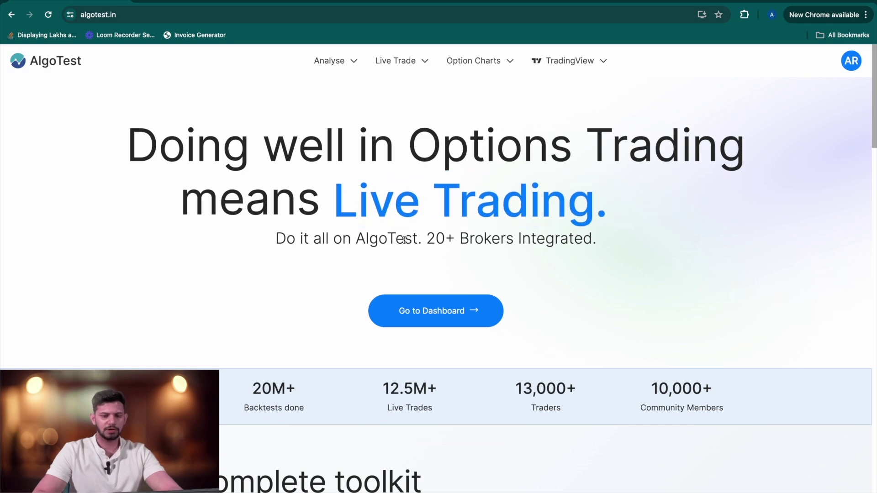
Step: Go to the dashboard and create a new strategy from the Backtest card
{"action": "left_click", "coordinate": [468, 327]}
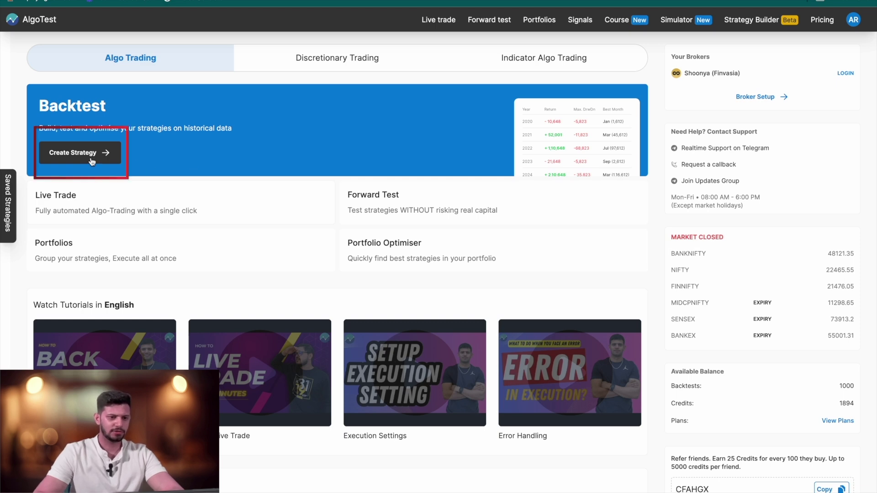
{"action": "left_click", "coordinate": [110, 161]}
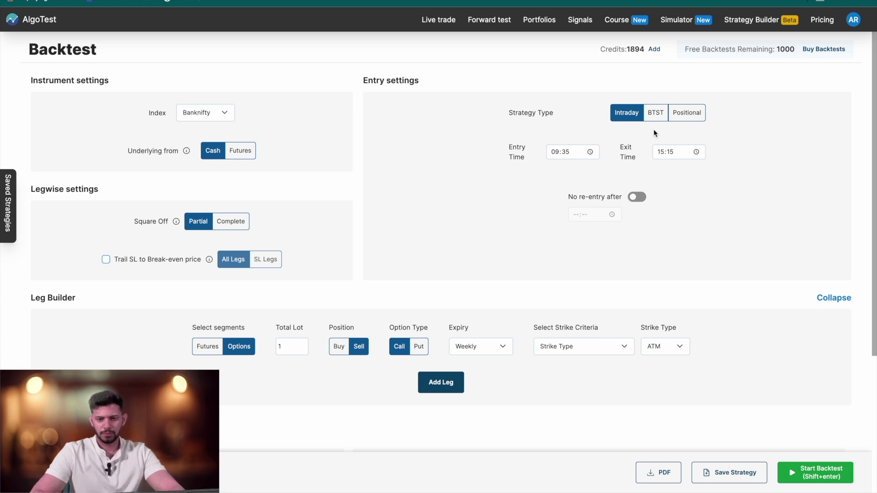
Step: Set the entry time to 09:16 and enable trailing stop loss to break-even
{"action": "left_click", "coordinate": [561, 151]}
{"action": "type", "text": "16"}
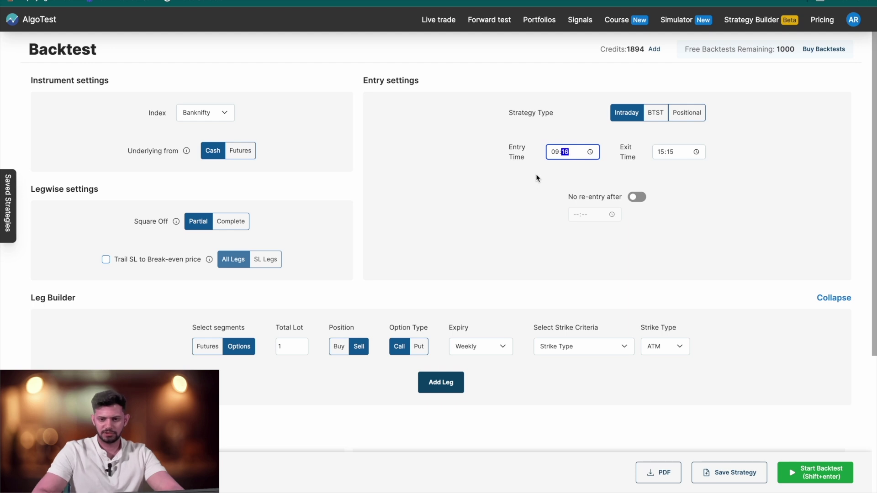
{"action": "left_click", "coordinate": [759, 167]}
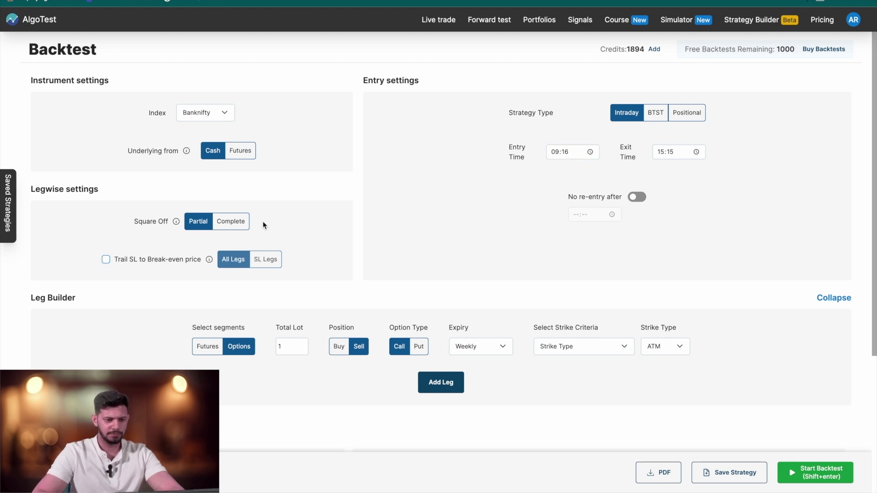
{"action": "scroll", "coordinate": [208, 274], "scroll_direction": "down", "scroll_amount": 2}
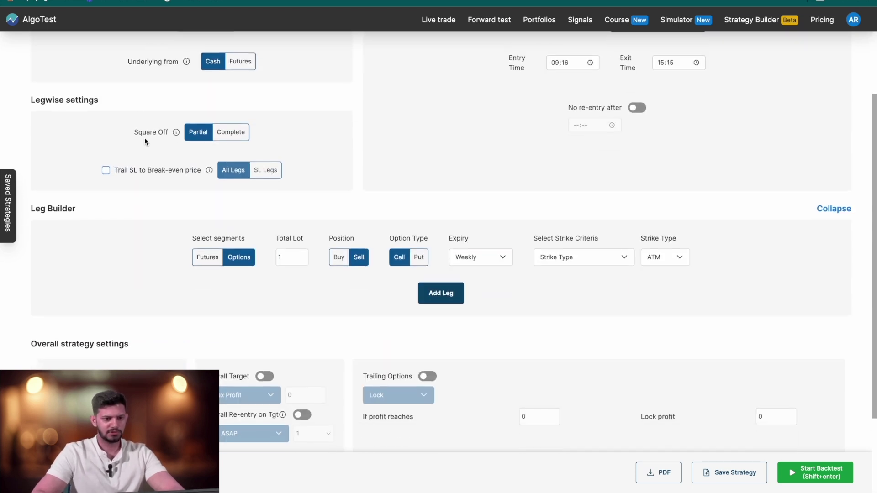
{"action": "left_click", "coordinate": [139, 173]}
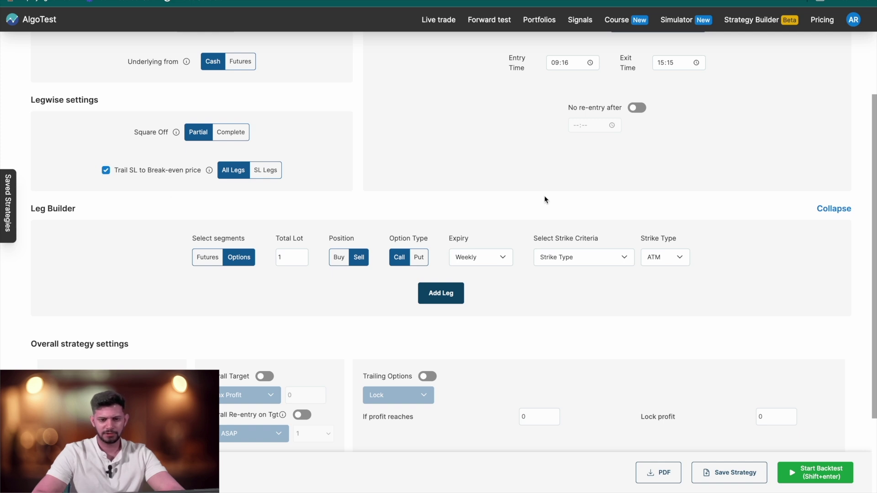
{"action": "scroll", "coordinate": [545, 200], "scroll_direction": "down", "scroll_amount": 1}
Step: Add a bought OTM4 Call leg with a 60% stop loss
{"action": "left_click", "coordinate": [601, 213]}
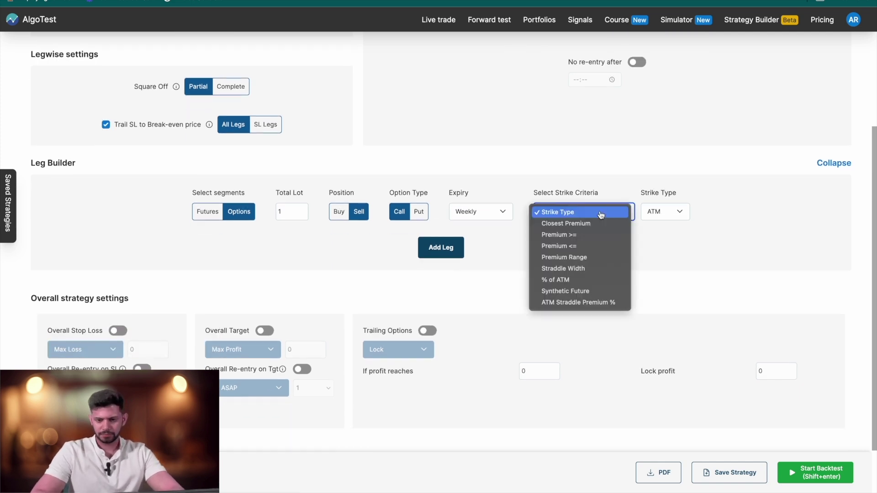
{"action": "left_click", "coordinate": [346, 215]}
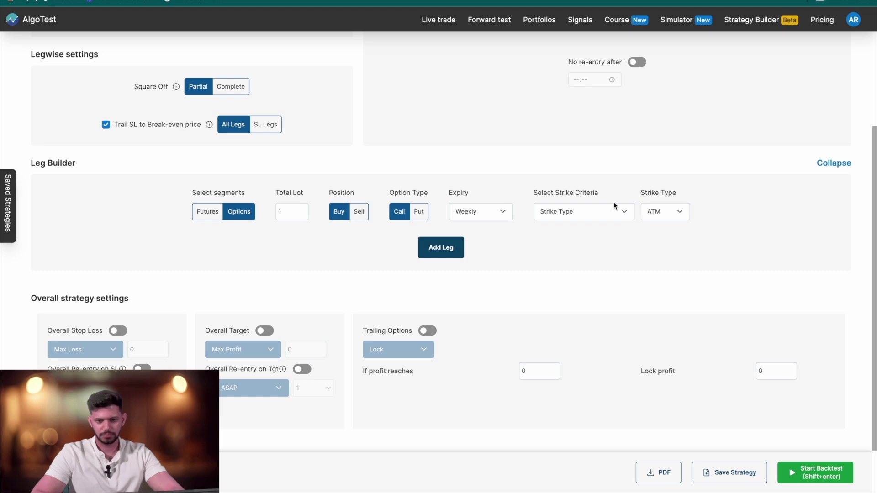
{"action": "left_click", "coordinate": [684, 210]}
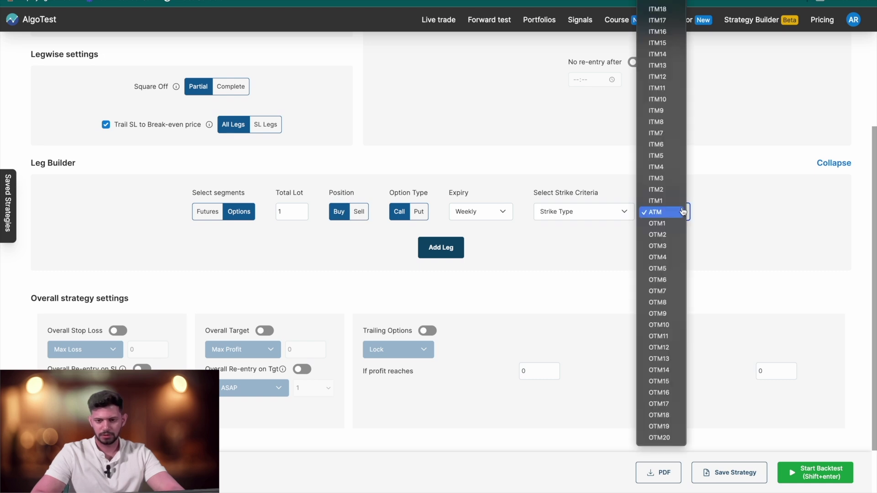
{"action": "left_click", "coordinate": [666, 260]}
{"action": "left_click", "coordinate": [441, 247]}
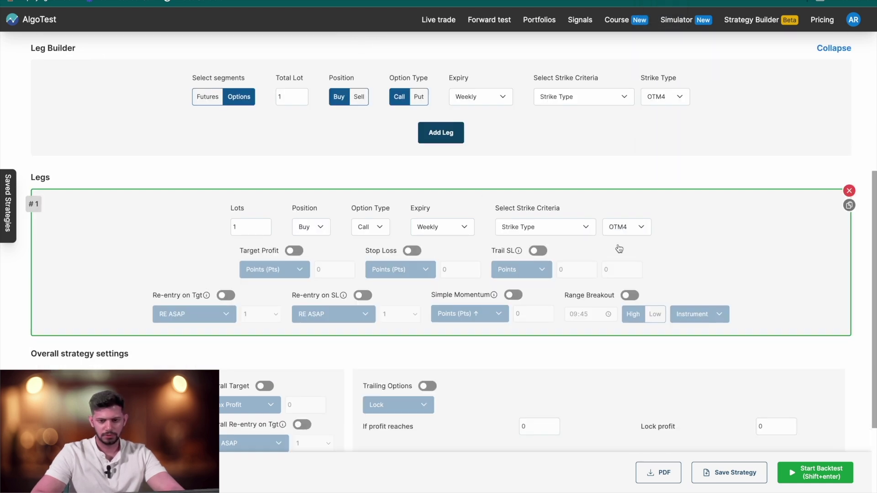
{"action": "left_click", "coordinate": [412, 251]}
{"action": "left_click", "coordinate": [397, 270]}
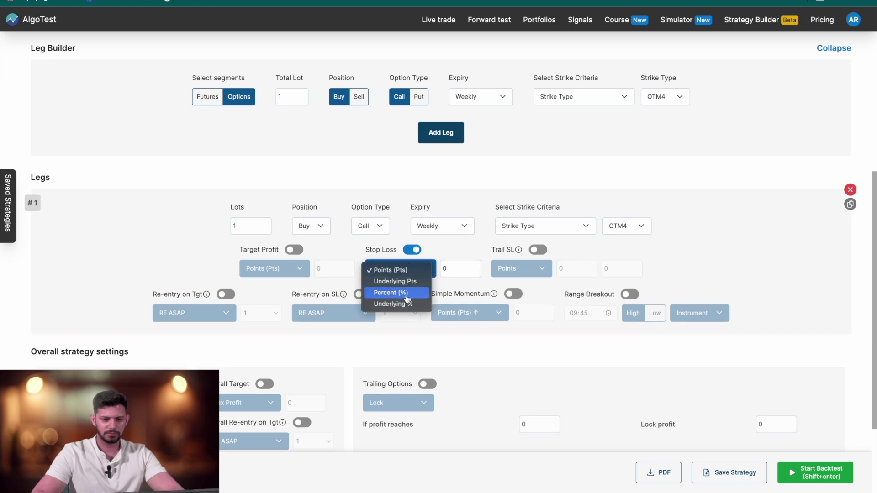
{"action": "left_click", "coordinate": [391, 292]}
{"action": "left_click", "coordinate": [443, 269]}
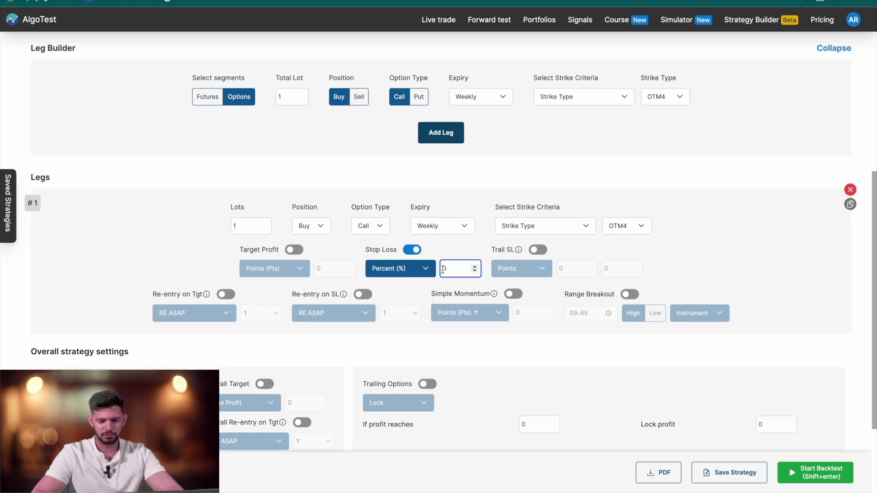
{"action": "type", "text": "60"}
{"action": "left_click", "coordinate": [489, 200]}
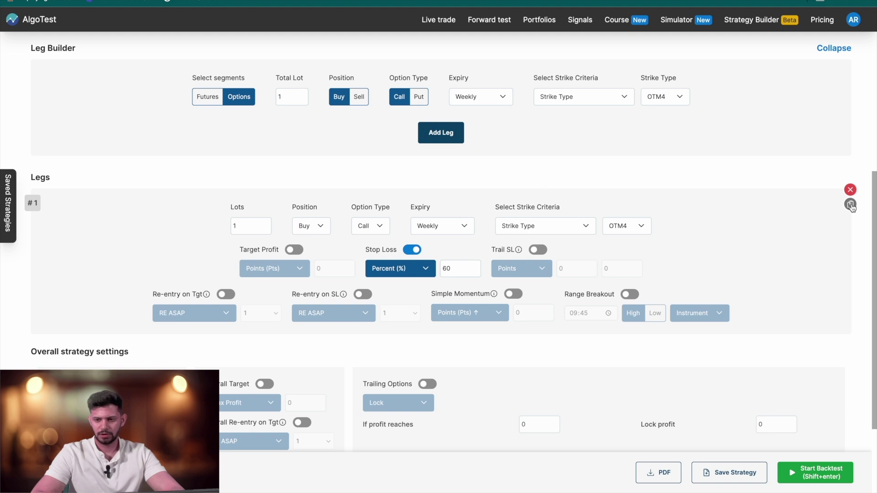
Step: Copy leg 1 into leg 2 and make it an OTM4 Put
{"action": "left_click", "coordinate": [850, 205]}
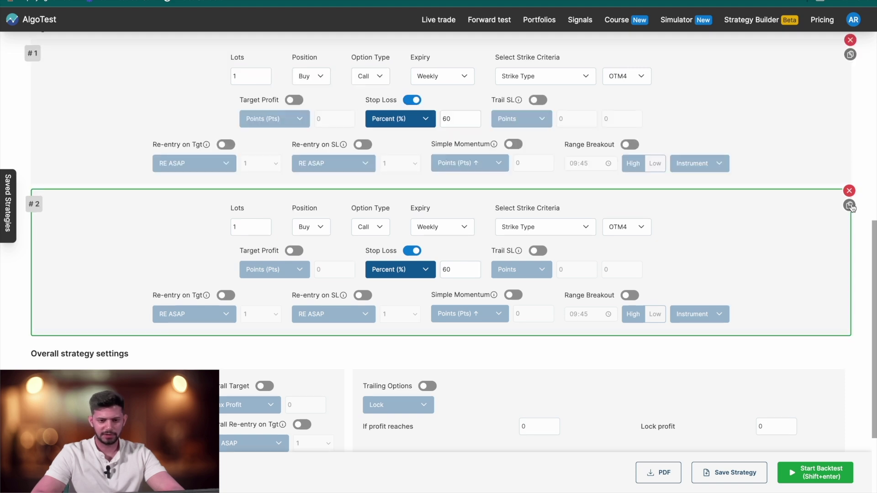
{"action": "left_click", "coordinate": [381, 225]}
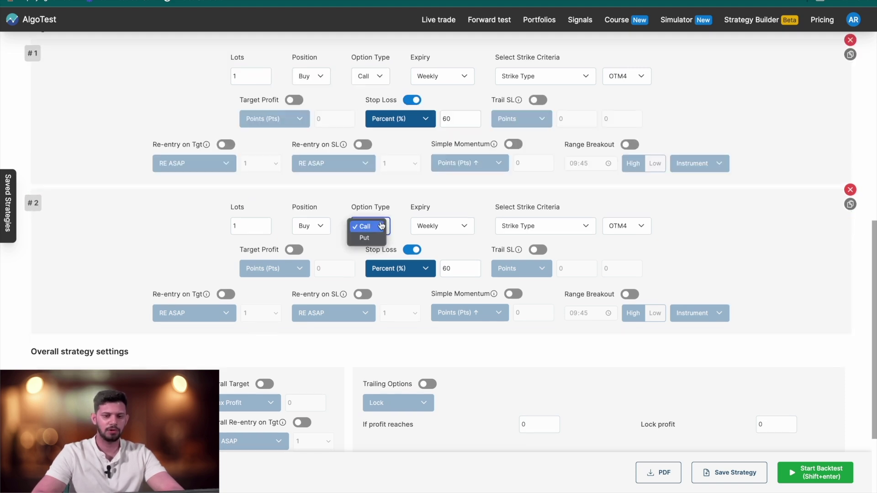
{"action": "left_click", "coordinate": [362, 237]}
{"action": "scroll", "coordinate": [791, 227], "scroll_direction": "up", "scroll_amount": 2}
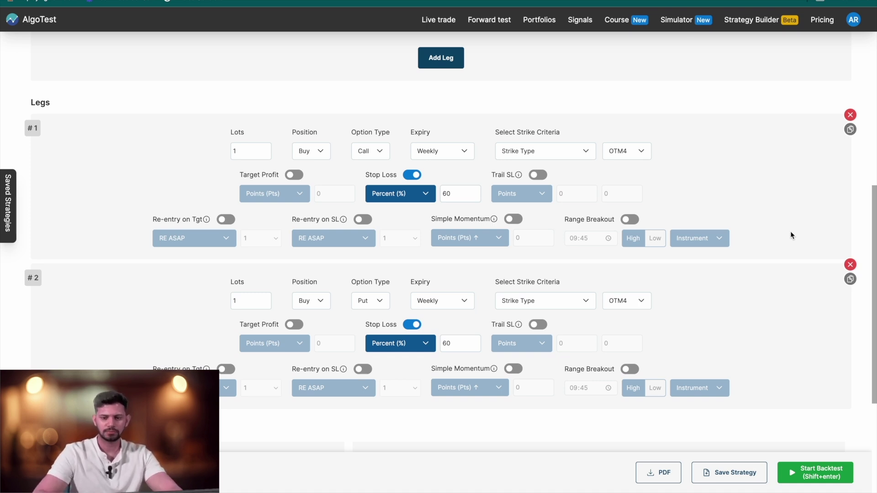
Step: Add a sold OTM8 Call leg as leg 3
{"action": "scroll", "coordinate": [790, 232], "scroll_direction": "up", "scroll_amount": 1}
{"action": "scroll", "coordinate": [790, 233], "scroll_direction": "up", "scroll_amount": 3}
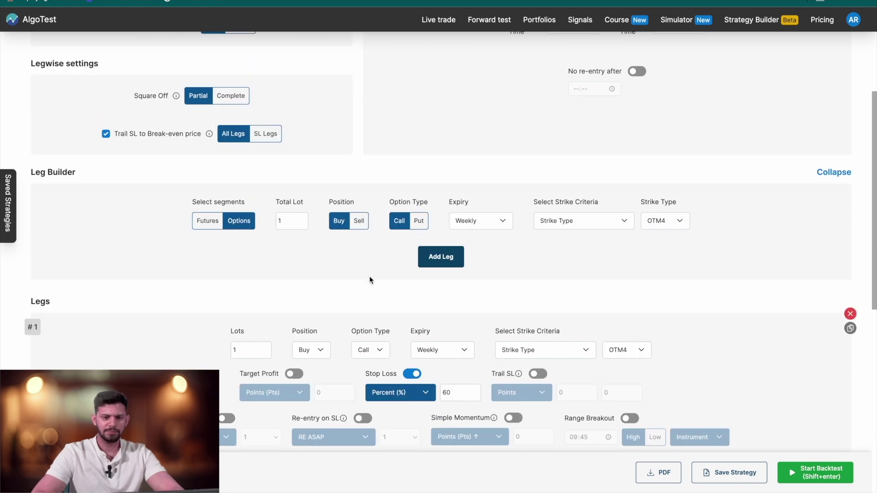
{"action": "left_click", "coordinate": [352, 221]}
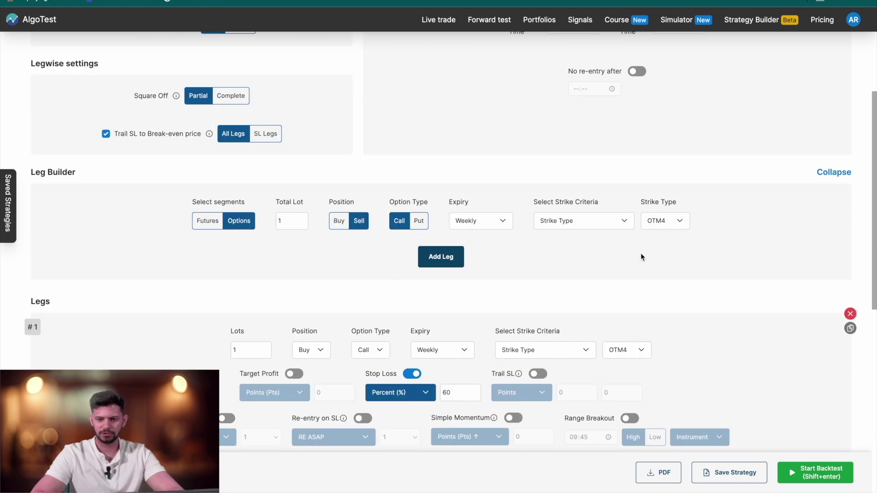
{"action": "left_click", "coordinate": [670, 228]}
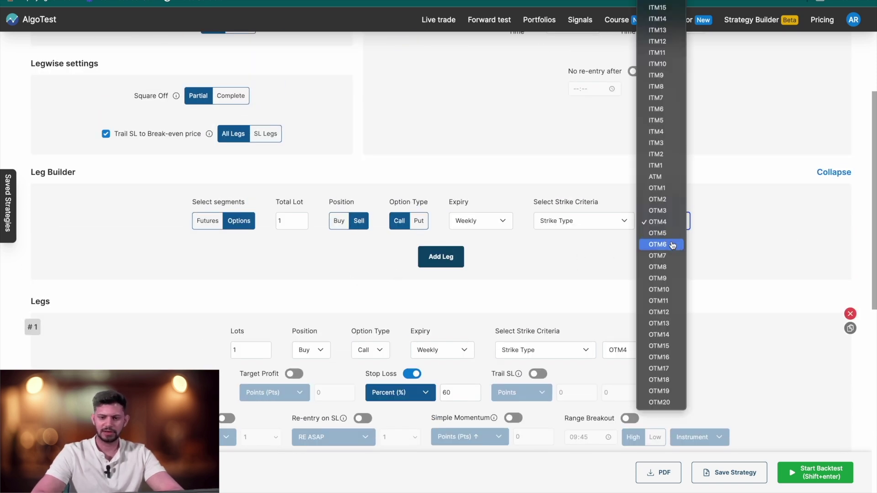
{"action": "left_click", "coordinate": [662, 267]}
{"action": "left_click", "coordinate": [457, 264]}
Step: Copy leg 3 into leg 4 and change it to a Put
{"action": "scroll", "coordinate": [603, 164], "scroll_direction": "up", "scroll_amount": 3}
{"action": "scroll", "coordinate": [604, 161], "scroll_direction": "down", "scroll_amount": 3}
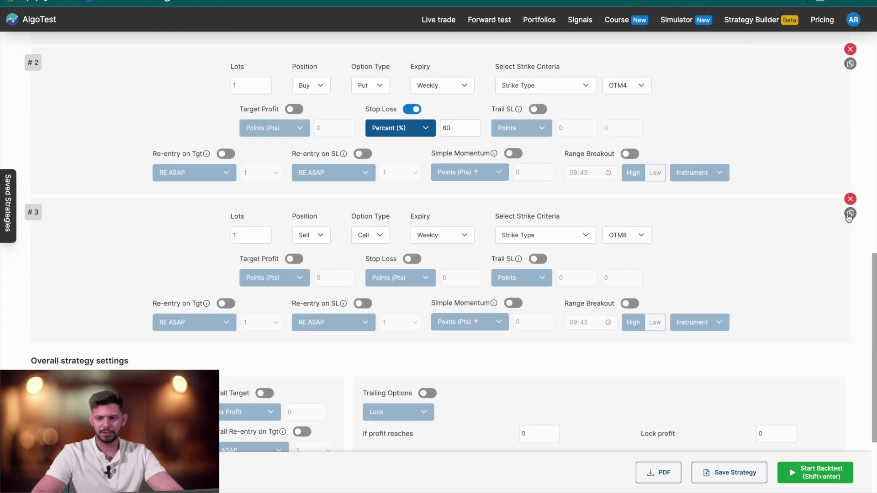
{"action": "left_click", "coordinate": [849, 214]}
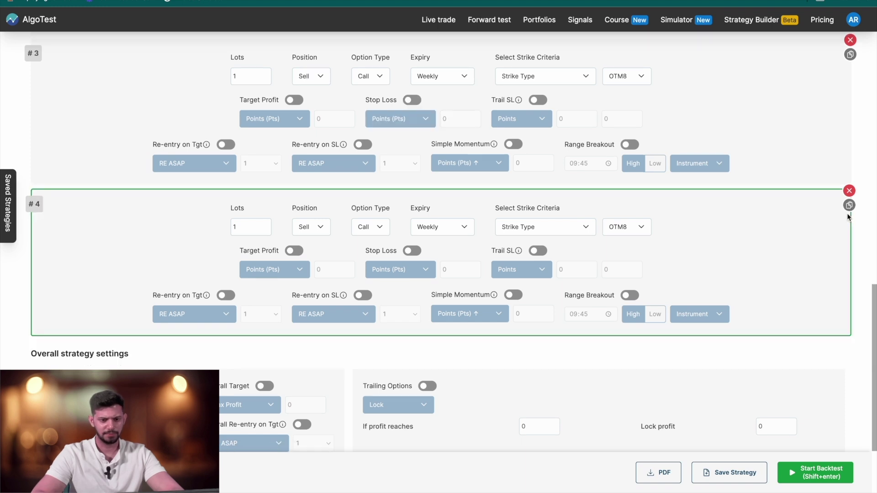
{"action": "left_click", "coordinate": [375, 234]}
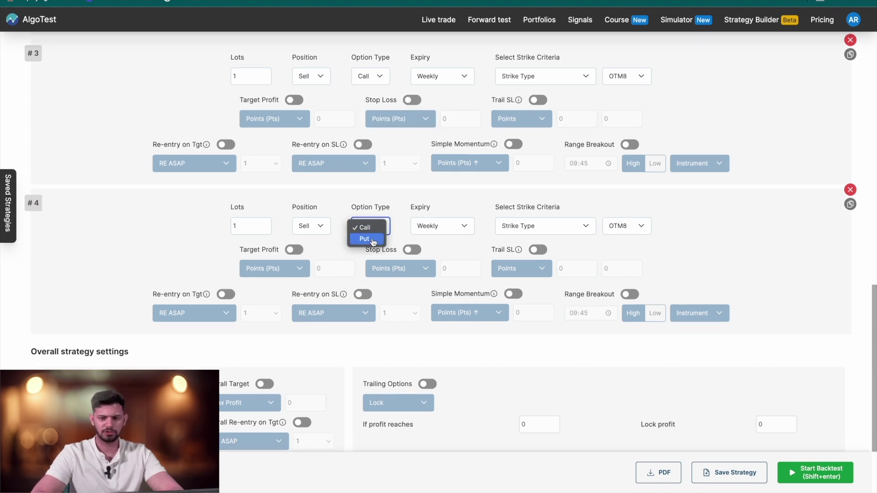
{"action": "left_click", "coordinate": [373, 240]}
{"action": "scroll", "coordinate": [708, 152], "scroll_direction": "up", "scroll_amount": 1}
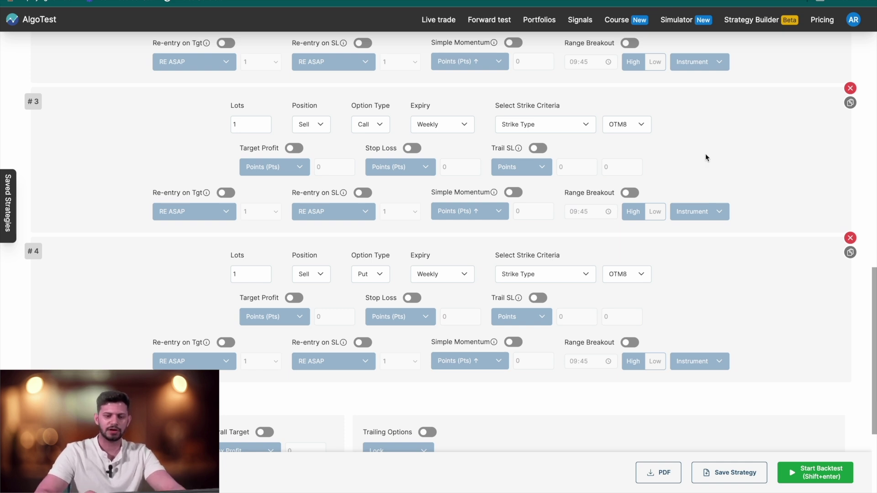
{"action": "scroll", "coordinate": [706, 155], "scroll_direction": "down", "scroll_amount": 3}
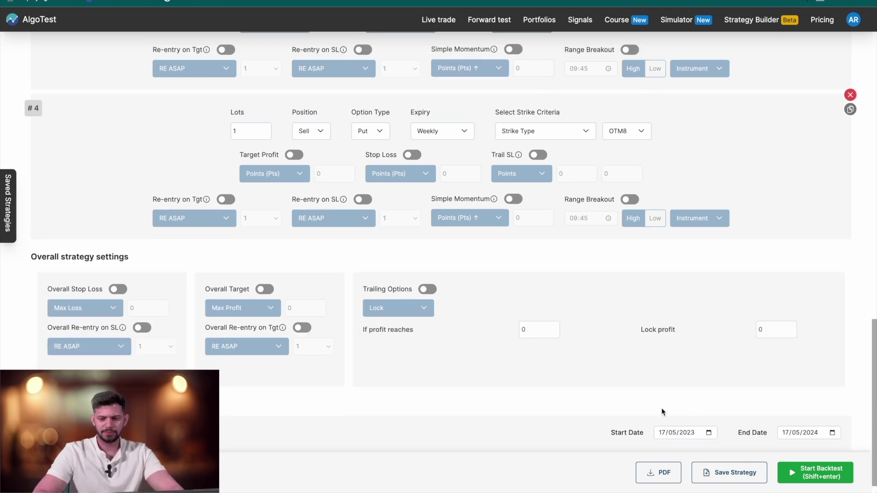
Step: Set the start date to 01/01/2017 and run the backtest
{"action": "left_click", "coordinate": [662, 432]}
{"action": "type", "text": "01/01/"}
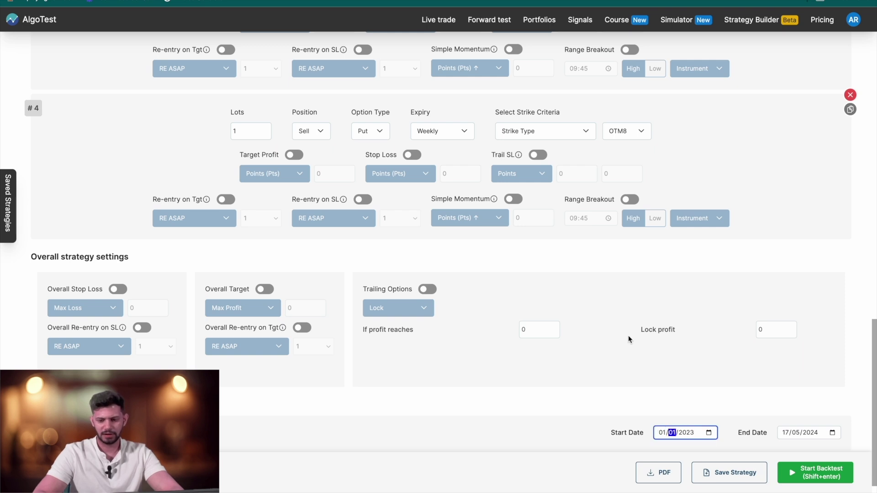
{"action": "type", "text": "2017"}
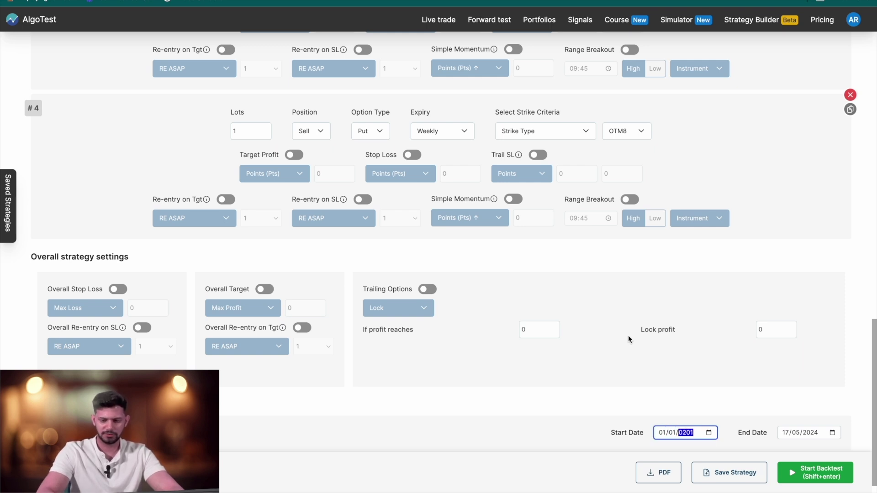
{"action": "left_click", "coordinate": [666, 300]}
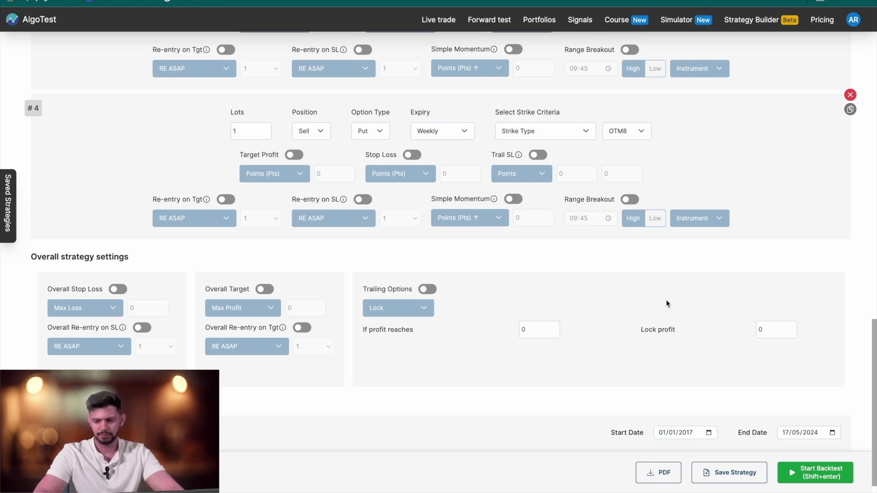
{"action": "left_click", "coordinate": [833, 475]}
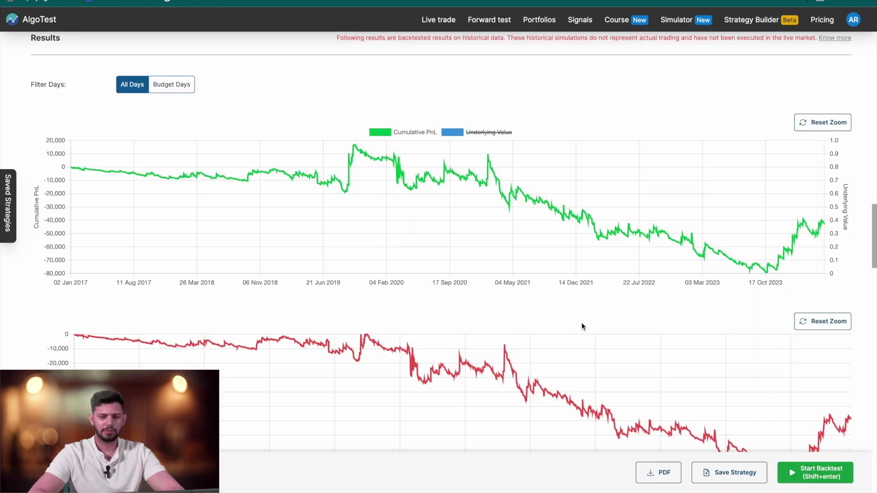
{"action": "scroll", "coordinate": [582, 322], "scroll_direction": "down", "scroll_amount": 2}
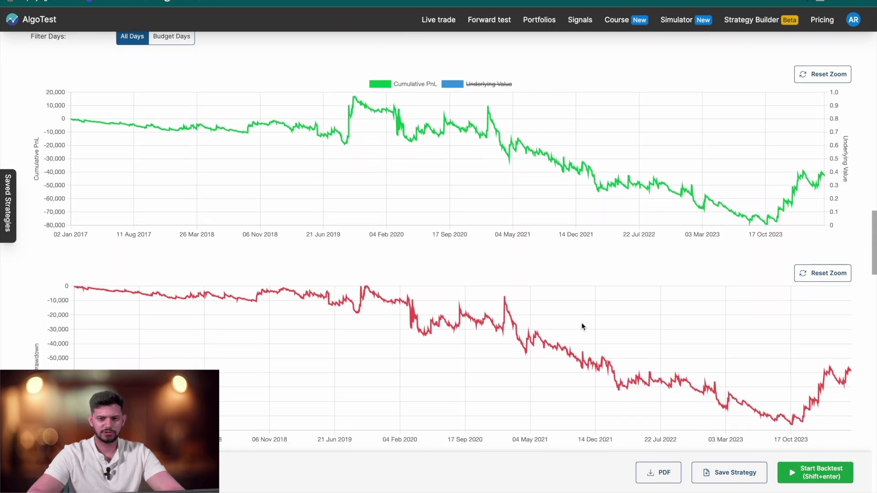
{"action": "scroll", "coordinate": [582, 323], "scroll_direction": "down", "scroll_amount": 2}
{"action": "scroll", "coordinate": [582, 322], "scroll_direction": "down", "scroll_amount": 1}
{"action": "scroll", "coordinate": [582, 323], "scroll_direction": "down", "scroll_amount": 2}
{"action": "scroll", "coordinate": [582, 323], "scroll_direction": "down", "scroll_amount": 2}
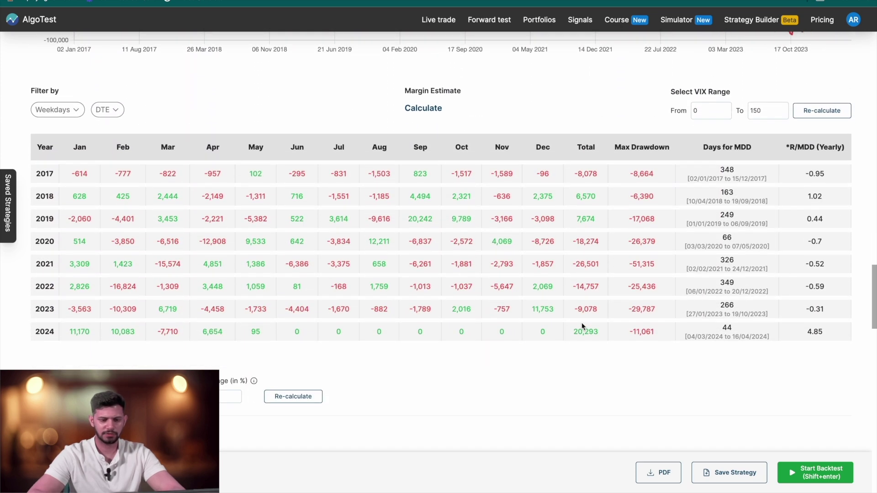
{"action": "scroll", "coordinate": [582, 323], "scroll_direction": "down", "scroll_amount": 2}
{"action": "scroll", "coordinate": [581, 322], "scroll_direction": "down", "scroll_amount": 2}
{"action": "scroll", "coordinate": [582, 322], "scroll_direction": "down", "scroll_amount": 1}
{"action": "scroll", "coordinate": [582, 323], "scroll_direction": "down", "scroll_amount": 1}
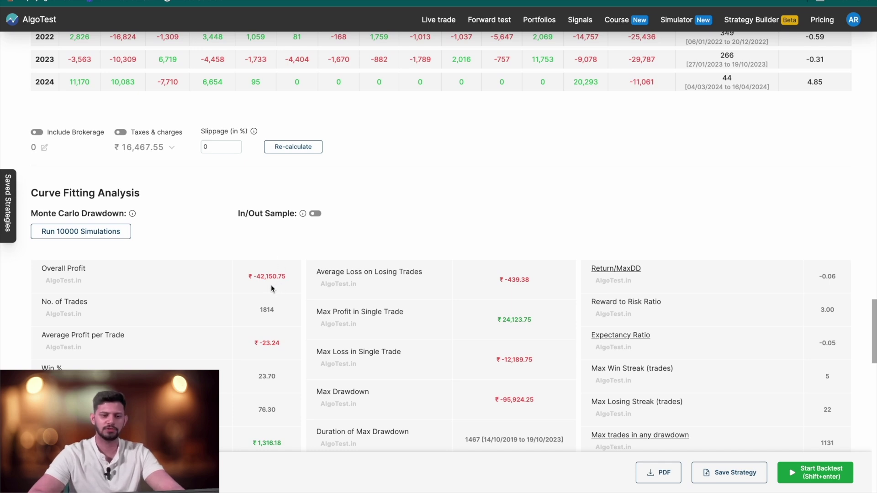
{"action": "scroll", "coordinate": [524, 225], "scroll_direction": "up", "scroll_amount": 13}
{"action": "scroll", "coordinate": [523, 226], "scroll_direction": "up", "scroll_amount": 5}
{"action": "scroll", "coordinate": [524, 226], "scroll_direction": "up", "scroll_amount": 10}
{"action": "scroll", "coordinate": [523, 225], "scroll_direction": "up", "scroll_amount": 5}
{"action": "scroll", "coordinate": [524, 225], "scroll_direction": "up", "scroll_amount": 4}
{"action": "scroll", "coordinate": [523, 225], "scroll_direction": "up", "scroll_amount": 2}
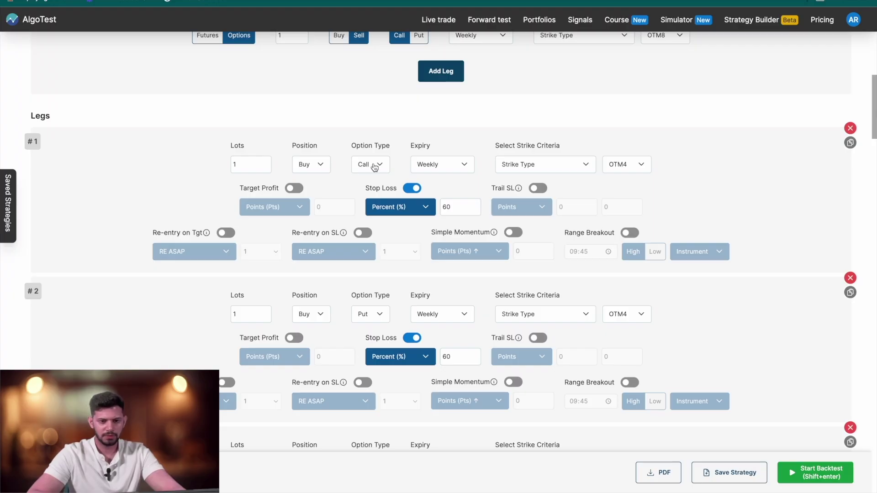
Step: Switch legs 1 and 2 from buy to sell
{"action": "left_click", "coordinate": [312, 165]}
{"action": "left_click", "coordinate": [311, 176]}
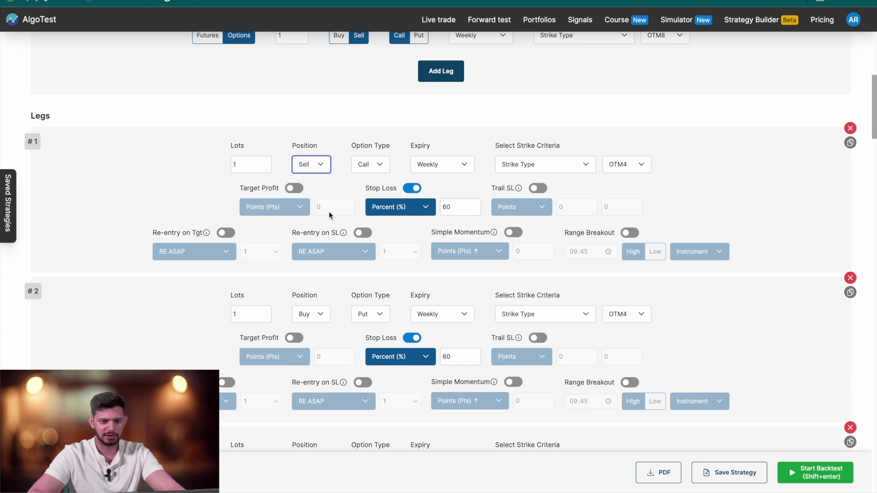
{"action": "scroll", "coordinate": [333, 183], "scroll_direction": "down", "scroll_amount": 1}
{"action": "left_click", "coordinate": [315, 264]}
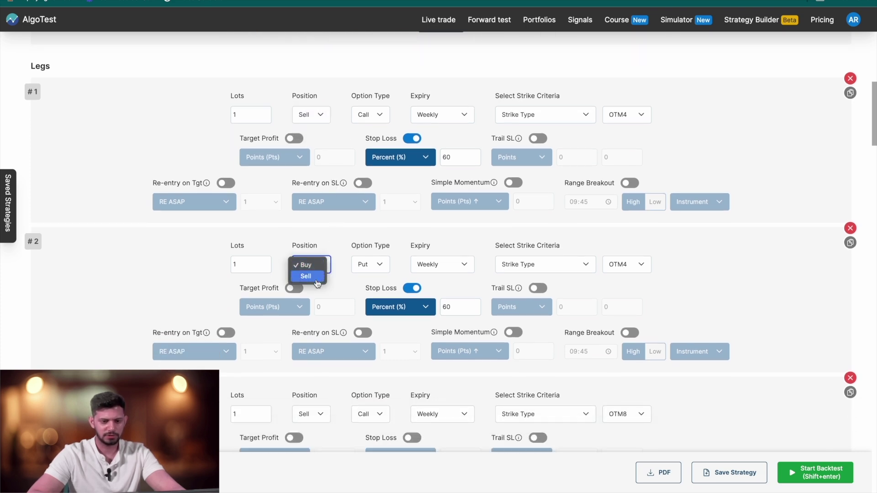
{"action": "left_click", "coordinate": [317, 281]}
{"action": "scroll", "coordinate": [318, 284], "scroll_direction": "down", "scroll_amount": 1}
{"action": "scroll", "coordinate": [317, 280], "scroll_direction": "down", "scroll_amount": 1}
{"action": "scroll", "coordinate": [322, 274], "scroll_direction": "down", "scroll_amount": 1}
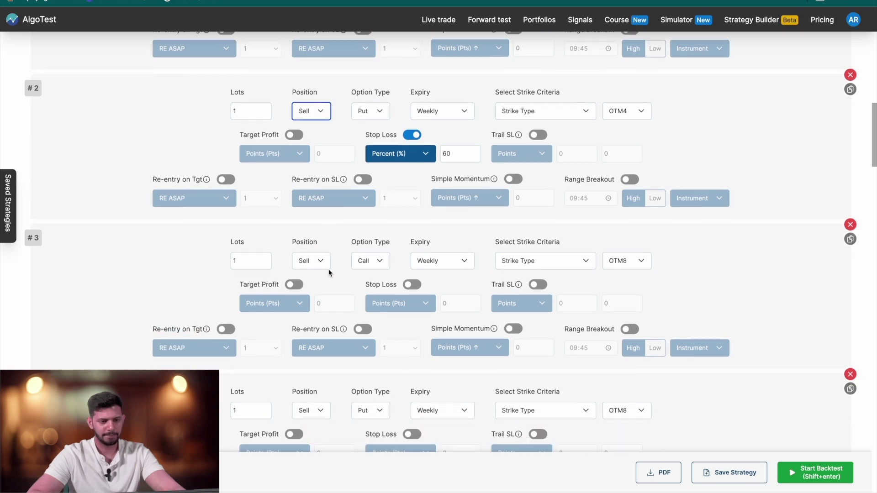
Step: Switch legs 3 and 4 from sell to buy and rerun the backtest
{"action": "left_click", "coordinate": [320, 251]}
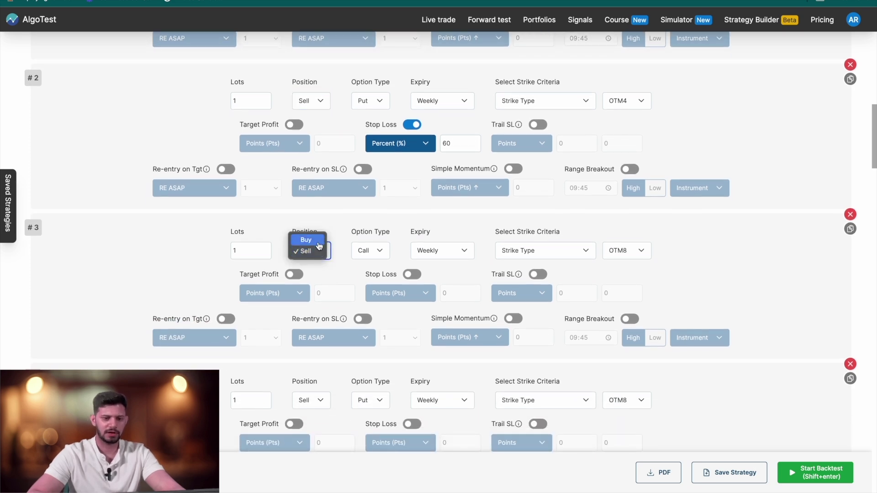
{"action": "left_click", "coordinate": [310, 241]}
{"action": "scroll", "coordinate": [313, 335], "scroll_direction": "down", "scroll_amount": 2}
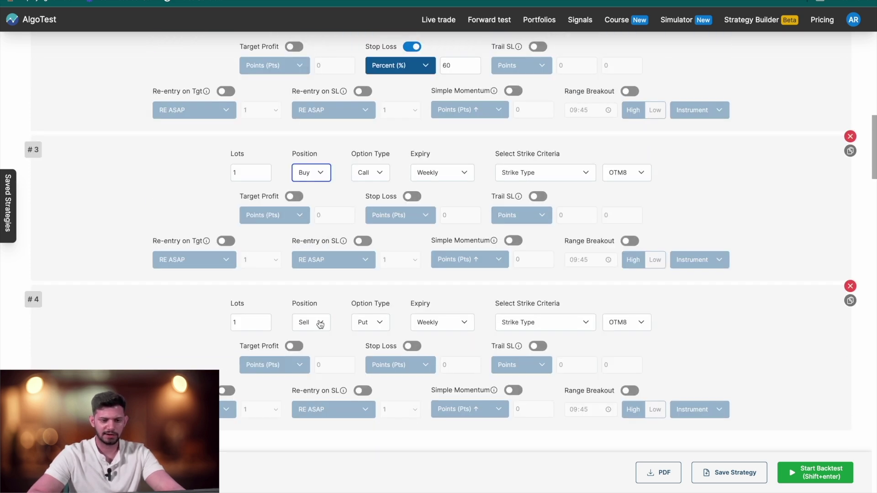
{"action": "left_click", "coordinate": [320, 324]}
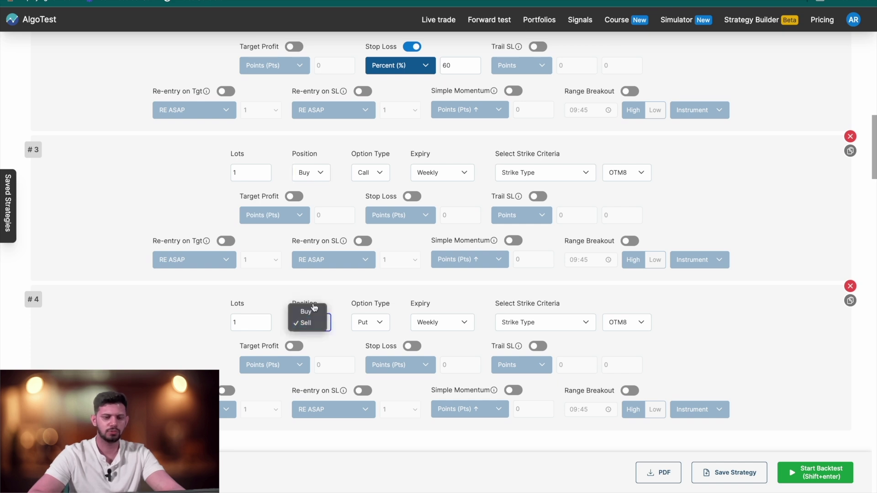
{"action": "left_click", "coordinate": [313, 312]}
{"action": "scroll", "coordinate": [336, 293], "scroll_direction": "down", "scroll_amount": 3}
{"action": "scroll", "coordinate": [335, 293], "scroll_direction": "down", "scroll_amount": 2}
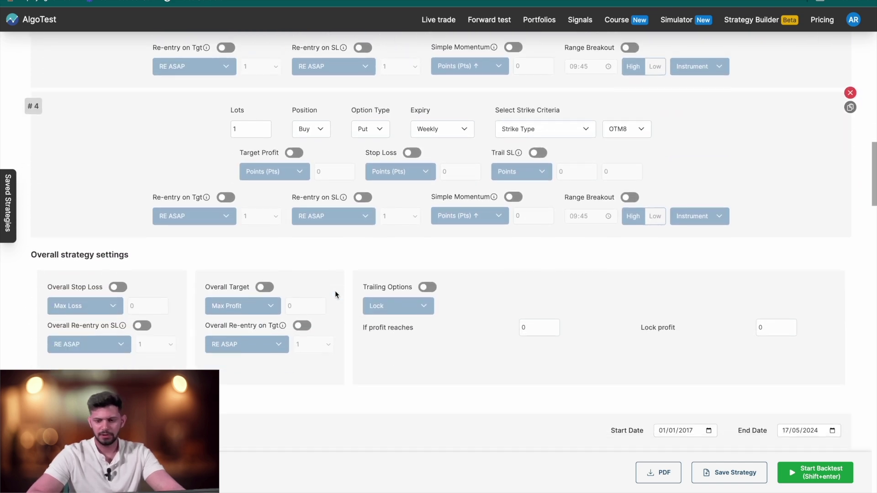
{"action": "left_click", "coordinate": [835, 479]}
Step: Review the flipped-leg results: ₹2,20,510.5 profit over 1,814 trades, ₹21,334.5 max drawdown
{"action": "scroll", "coordinate": [487, 311], "scroll_direction": "down", "scroll_amount": 1}
{"action": "scroll", "coordinate": [487, 311], "scroll_direction": "down", "scroll_amount": 2}
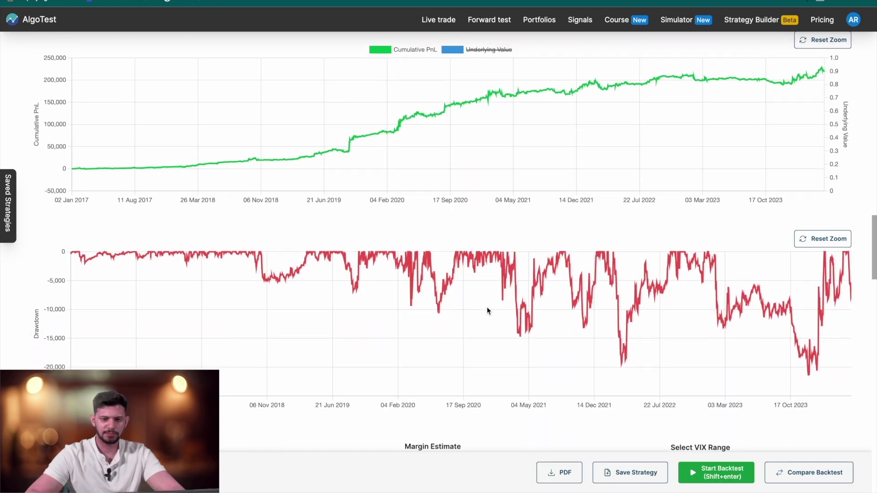
{"action": "scroll", "coordinate": [487, 311], "scroll_direction": "down", "scroll_amount": 2}
{"action": "scroll", "coordinate": [487, 311], "scroll_direction": "down", "scroll_amount": 3}
{"action": "scroll", "coordinate": [487, 311], "scroll_direction": "down", "scroll_amount": 1}
{"action": "scroll", "coordinate": [487, 311], "scroll_direction": "down", "scroll_amount": 2}
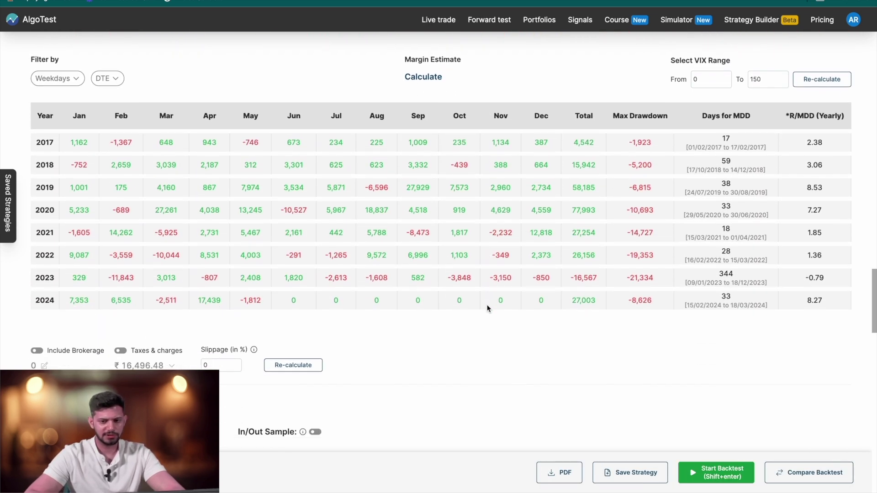
{"action": "scroll", "coordinate": [487, 310], "scroll_direction": "down", "scroll_amount": 3}
{"action": "scroll", "coordinate": [389, 355], "scroll_direction": "down", "scroll_amount": 2}
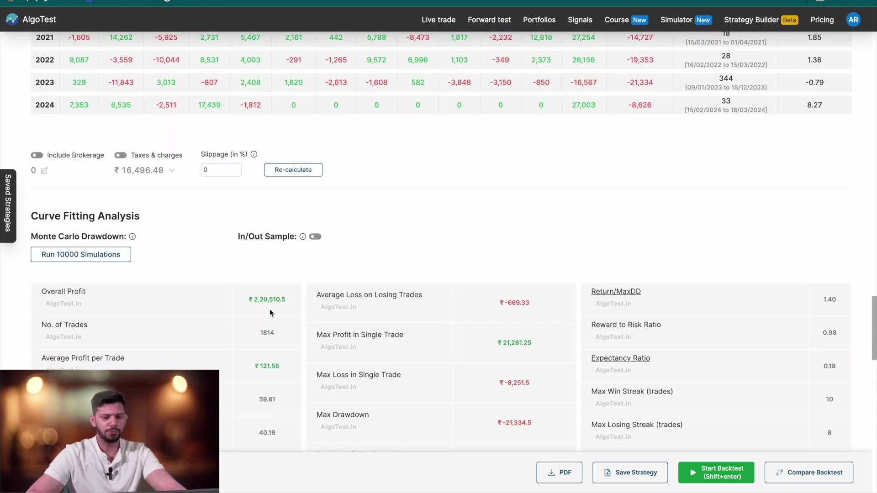
{"action": "scroll", "coordinate": [450, 243], "scroll_direction": "up", "scroll_amount": 1}
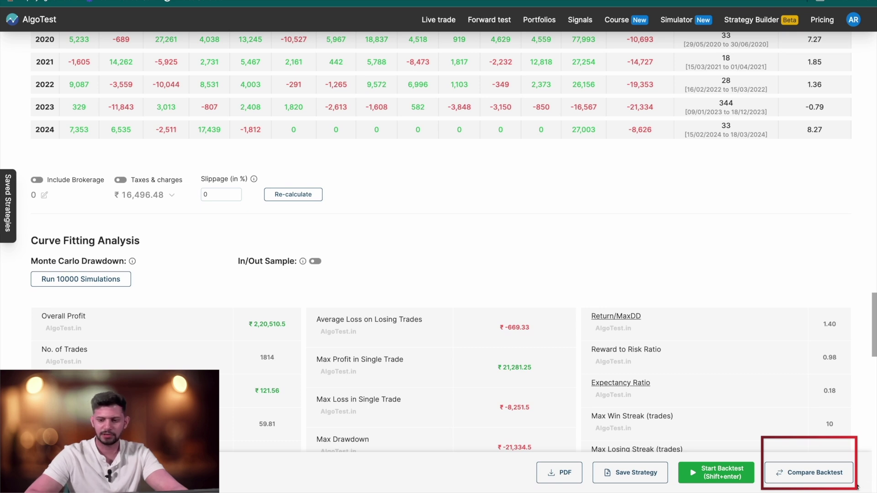
Step: Compare the backtest versions and load version 1 back into the builder
{"action": "left_click", "coordinate": [828, 478]}
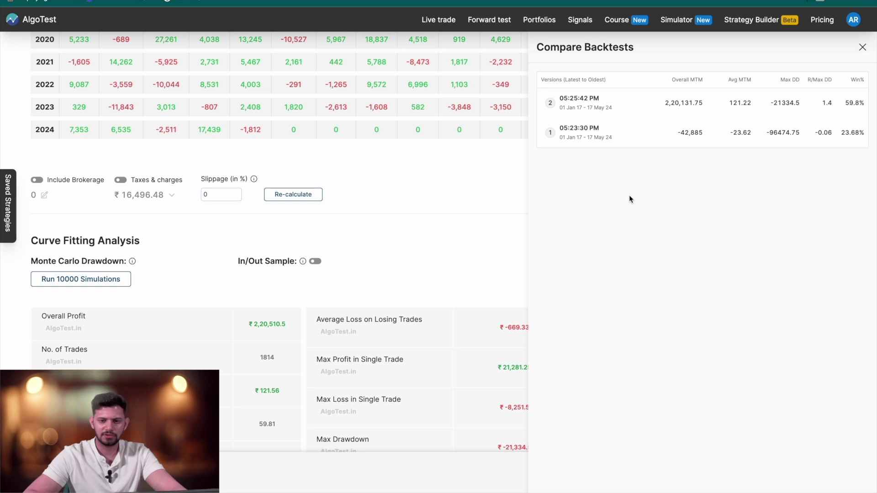
{"action": "mouse_move", "coordinate": [702, 132]}
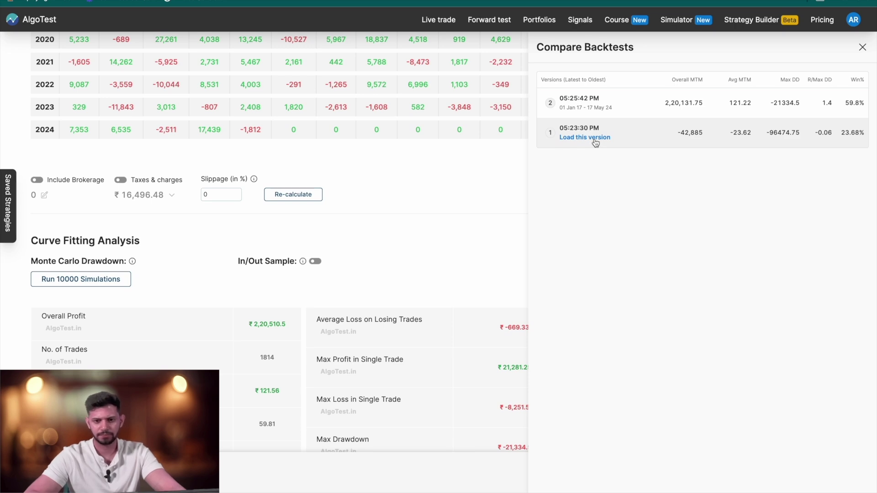
{"action": "left_click", "coordinate": [596, 137]}
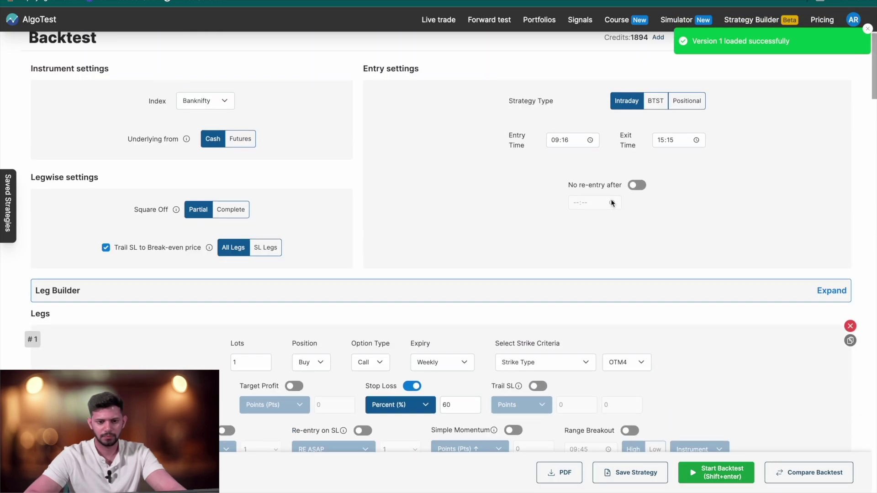
{"action": "scroll", "coordinate": [612, 203], "scroll_direction": "down", "scroll_amount": 5}
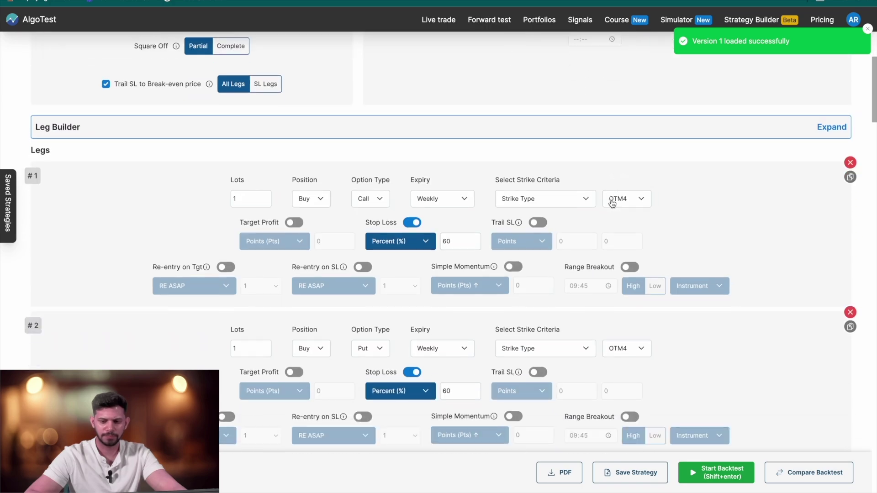
{"action": "scroll", "coordinate": [612, 204], "scroll_direction": "down", "scroll_amount": 5}
{"action": "scroll", "coordinate": [612, 203], "scroll_direction": "down", "scroll_amount": 5}
{"action": "scroll", "coordinate": [612, 203], "scroll_direction": "down", "scroll_amount": 5}
{"action": "scroll", "coordinate": [612, 203], "scroll_direction": "down", "scroll_amount": 5}
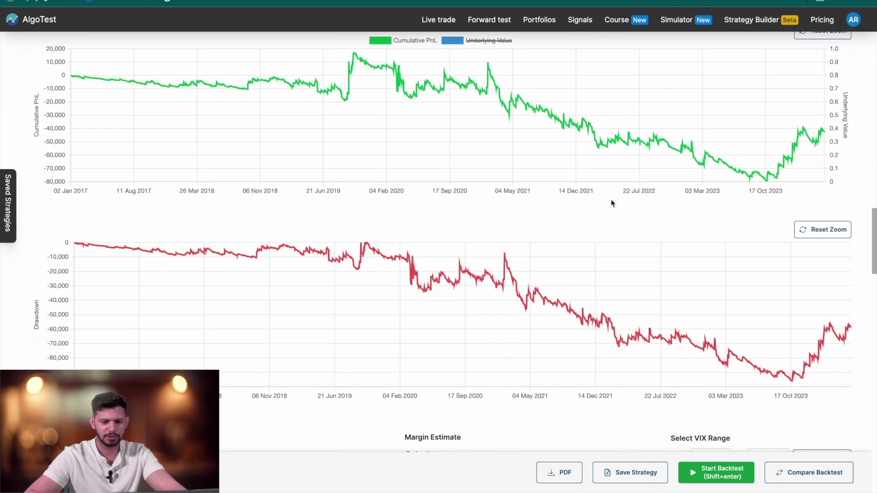
{"action": "scroll", "coordinate": [612, 203], "scroll_direction": "down", "scroll_amount": 5}
{"action": "scroll", "coordinate": [612, 203], "scroll_direction": "down", "scroll_amount": 5}
{"action": "scroll", "coordinate": [612, 203], "scroll_direction": "down", "scroll_amount": 5}
{"action": "scroll", "coordinate": [612, 203], "scroll_direction": "down", "scroll_amount": 5}
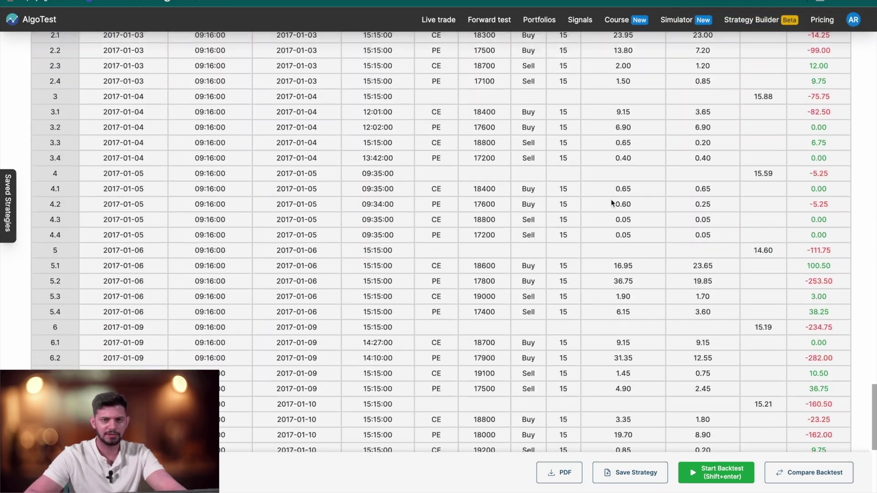
{"action": "scroll", "coordinate": [612, 203], "scroll_direction": "up", "scroll_amount": 10}
{"action": "scroll", "coordinate": [612, 203], "scroll_direction": "up", "scroll_amount": 10}
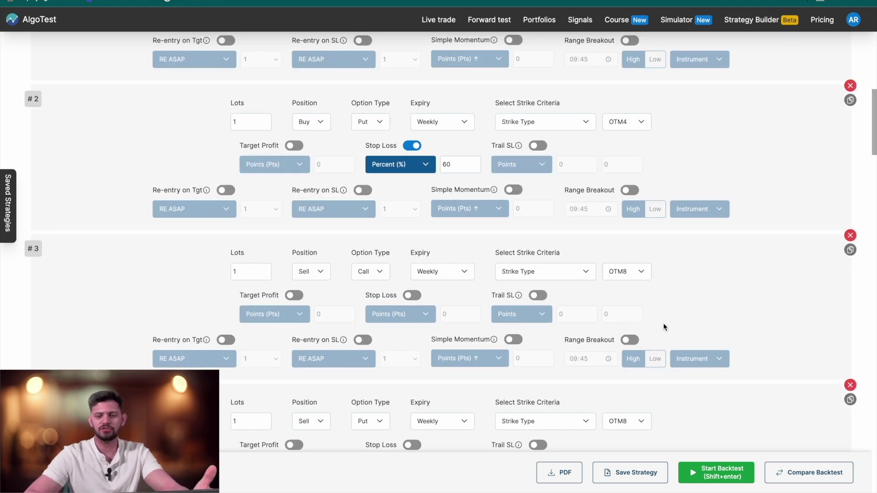
{"action": "left_click", "coordinate": [841, 473]}
{"action": "mouse_move", "coordinate": [584, 108]}
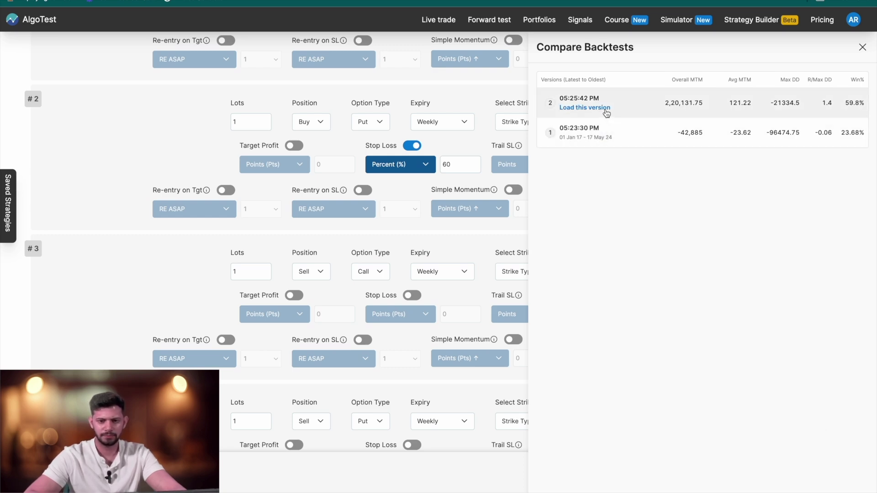
Step: Load version 2, the sell-OTM4 / buy-OTM8 setup, into the builder
{"action": "left_click", "coordinate": [606, 109]}
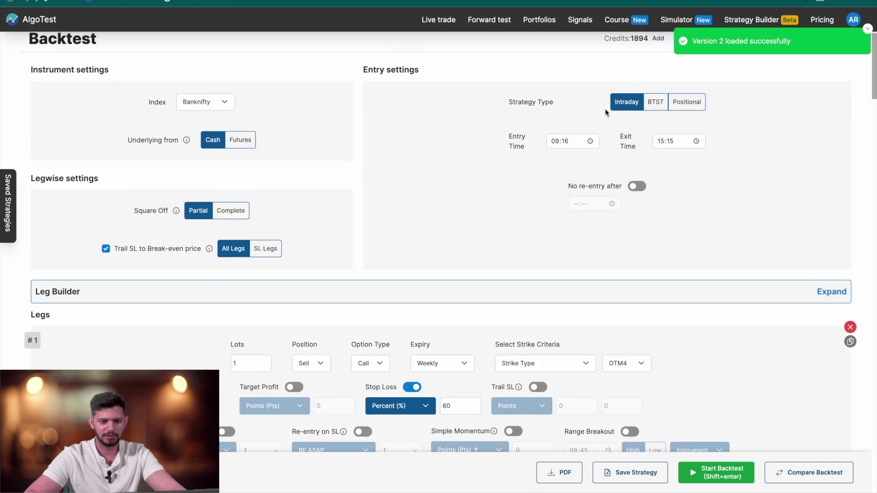
{"action": "scroll", "coordinate": [569, 253], "scroll_direction": "down", "scroll_amount": 3}
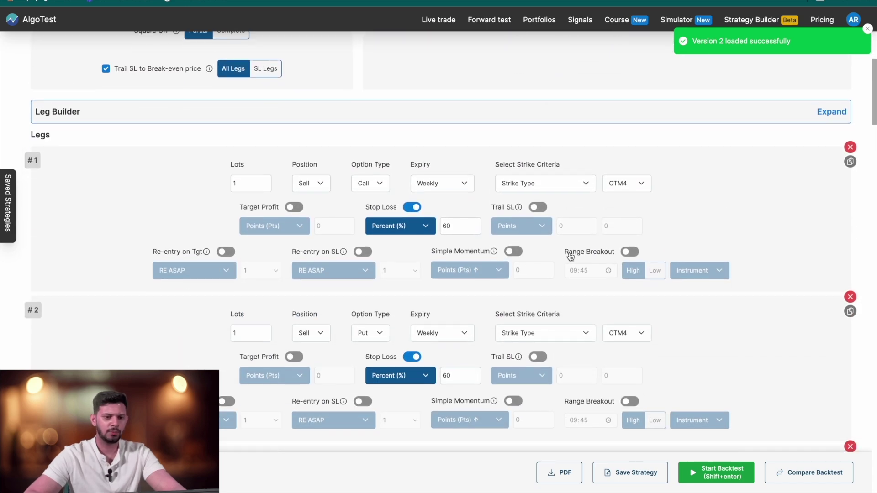
{"action": "scroll", "coordinate": [397, 277], "scroll_direction": "down", "scroll_amount": 1}
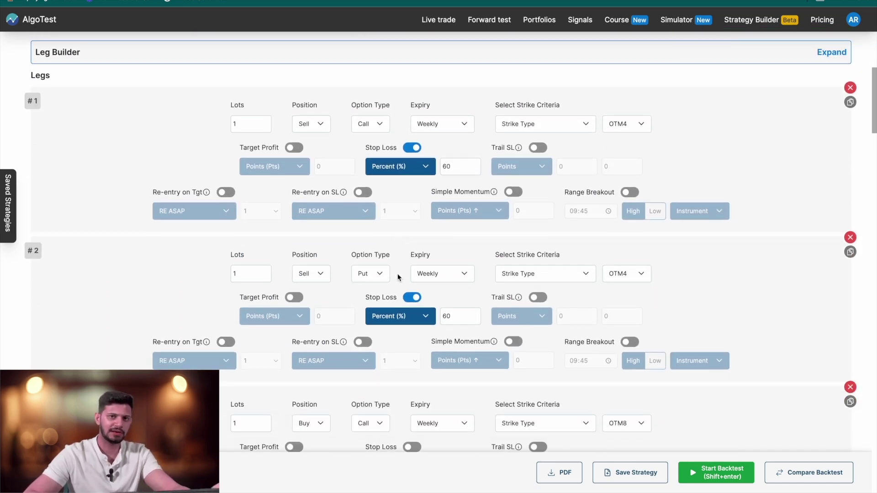
{"action": "scroll", "coordinate": [662, 169], "scroll_direction": "up", "scroll_amount": 2}
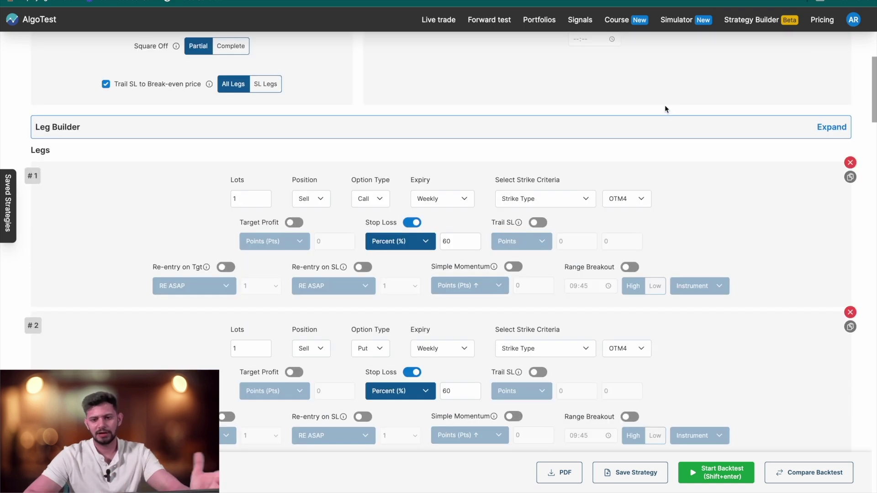
Step: Change leg 1's strike and set leg 2's strike to OTM3
{"action": "left_click", "coordinate": [640, 198]}
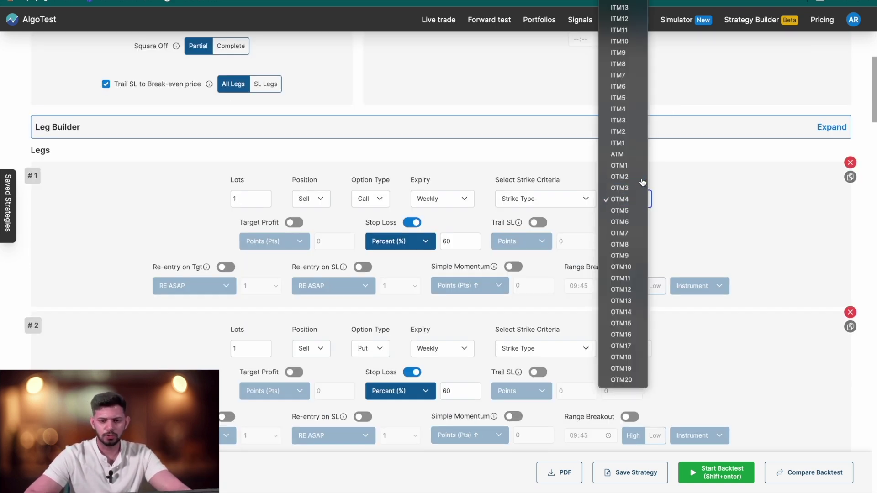
{"action": "left_click", "coordinate": [643, 182]}
{"action": "scroll", "coordinate": [698, 302], "scroll_direction": "down", "scroll_amount": 2}
{"action": "left_click", "coordinate": [639, 276]}
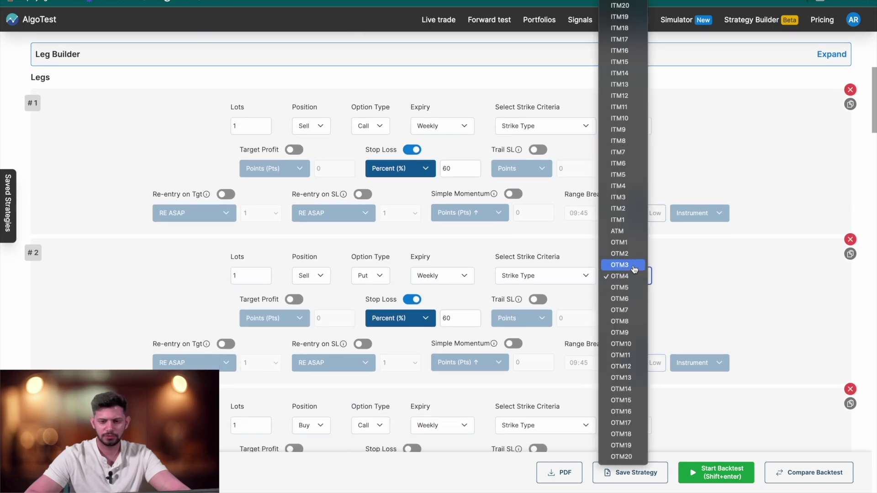
{"action": "left_click", "coordinate": [635, 254]}
{"action": "scroll", "coordinate": [682, 388], "scroll_direction": "down", "scroll_amount": 15}
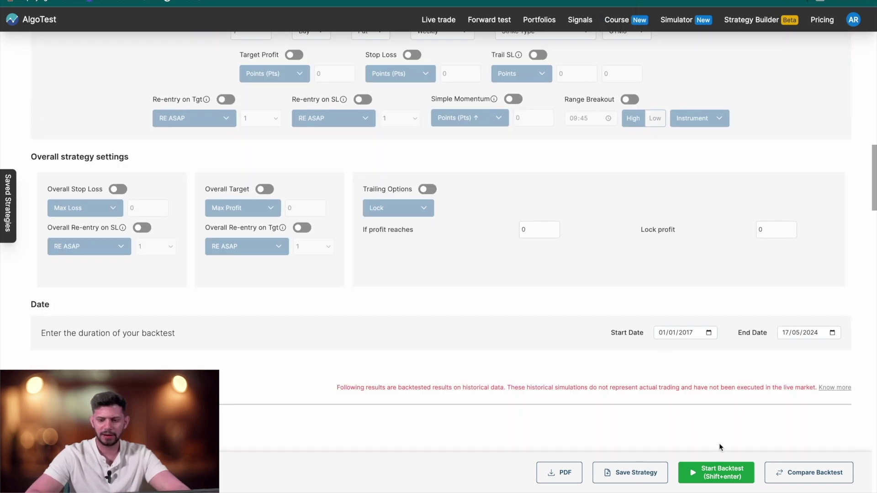
Step: Run the revised backtest (₹2,65,042.5 profit) and compare it against both earlier versions
{"action": "left_click", "coordinate": [720, 471]}
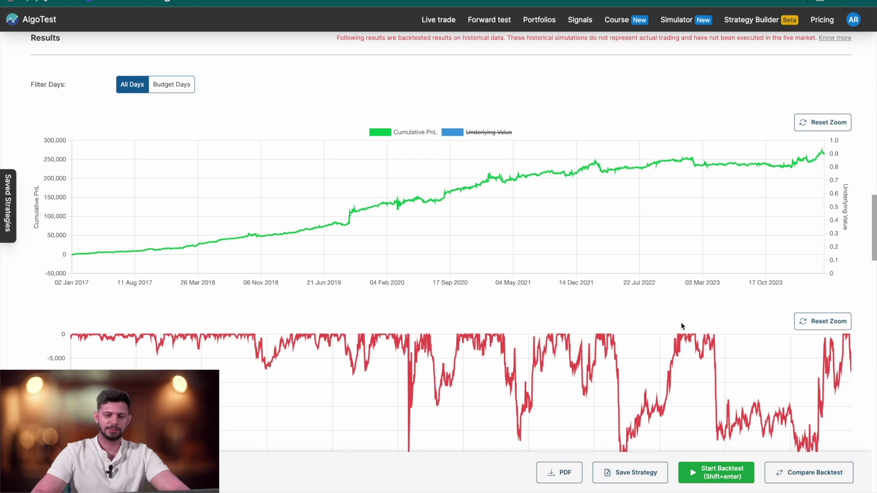
{"action": "scroll", "coordinate": [682, 326], "scroll_direction": "down", "scroll_amount": 1}
{"action": "scroll", "coordinate": [682, 325], "scroll_direction": "down", "scroll_amount": 7}
{"action": "scroll", "coordinate": [681, 325], "scroll_direction": "down", "scroll_amount": 7}
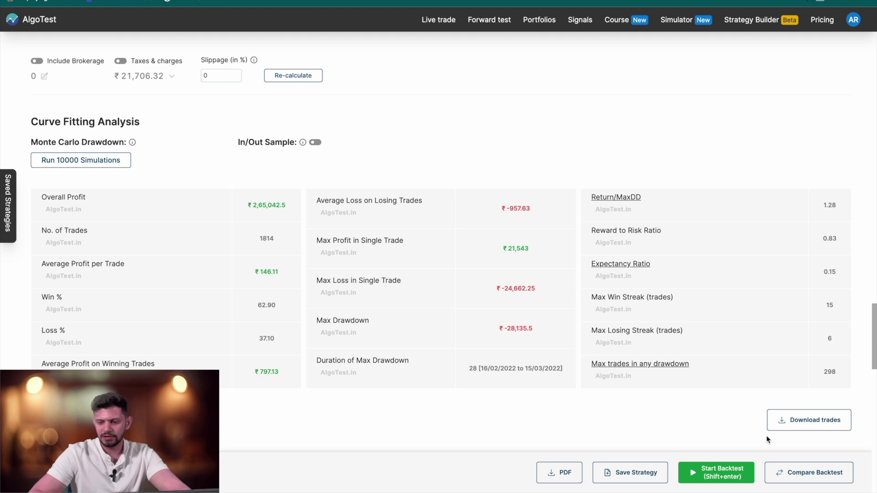
{"action": "left_click", "coordinate": [832, 479]}
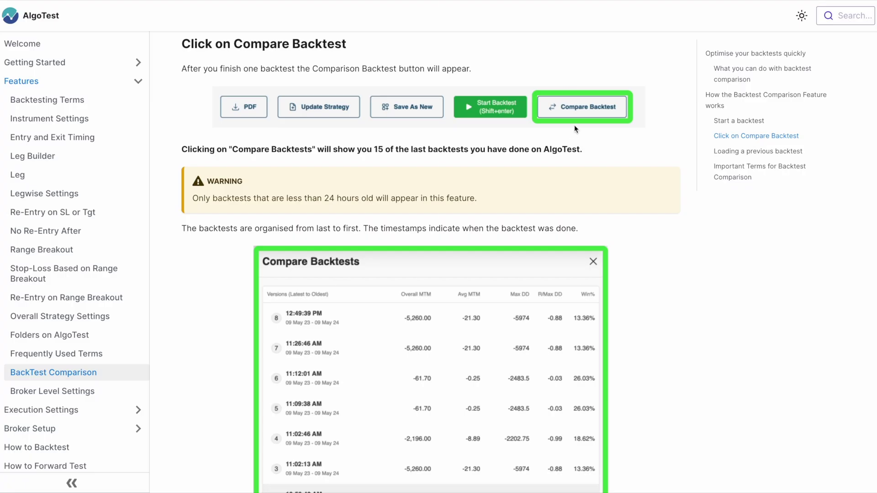
Step: Scroll down the Backtest Comparison docs page to the 'Important Terms for Backtest Comparison' heading
{"action": "scroll", "coordinate": [575, 136], "scroll_direction": "down", "scroll_amount": 2}
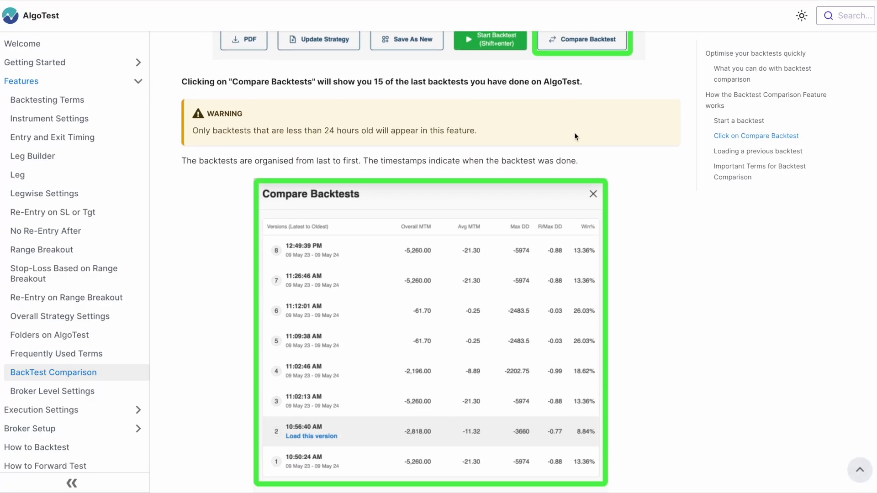
{"action": "scroll", "coordinate": [575, 137], "scroll_direction": "down", "scroll_amount": 2}
{"action": "scroll", "coordinate": [575, 137], "scroll_direction": "down", "scroll_amount": 1}
{"action": "scroll", "coordinate": [575, 136], "scroll_direction": "down", "scroll_amount": 2}
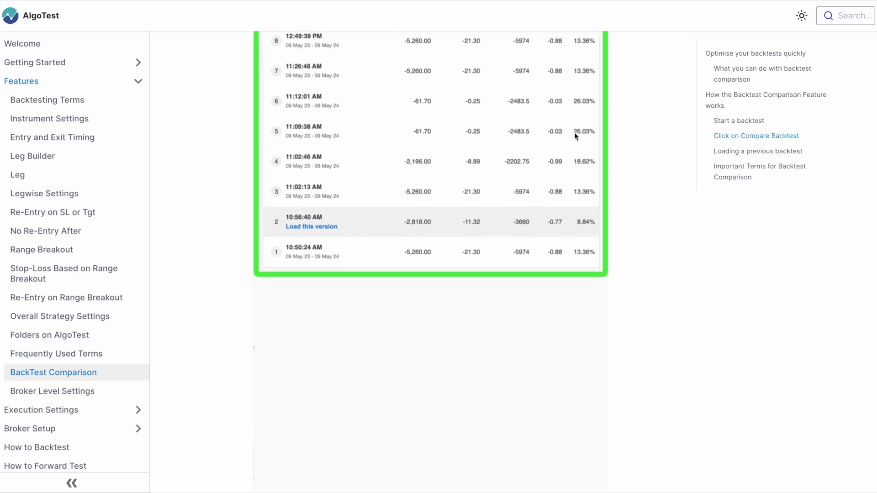
{"action": "scroll", "coordinate": [575, 136], "scroll_direction": "down", "scroll_amount": 3}
{"action": "scroll", "coordinate": [575, 137], "scroll_direction": "down", "scroll_amount": 3}
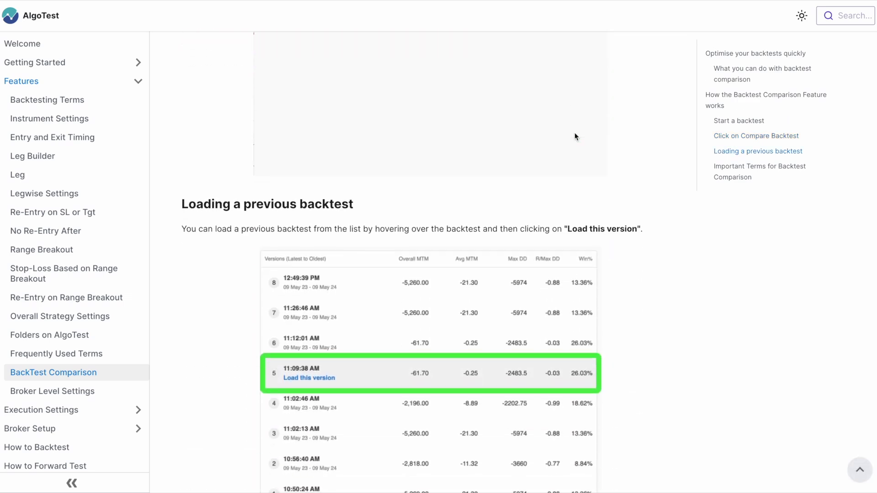
{"action": "scroll", "coordinate": [575, 137], "scroll_direction": "down", "scroll_amount": 2}
{"action": "scroll", "coordinate": [575, 137], "scroll_direction": "down", "scroll_amount": 3}
{"action": "scroll", "coordinate": [575, 137], "scroll_direction": "down", "scroll_amount": 1}
{"action": "scroll", "coordinate": [575, 137], "scroll_direction": "down", "scroll_amount": 3}
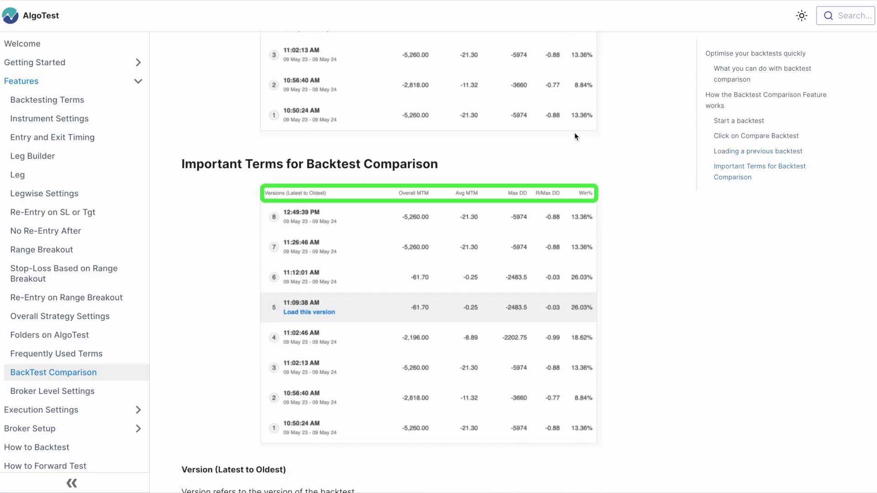